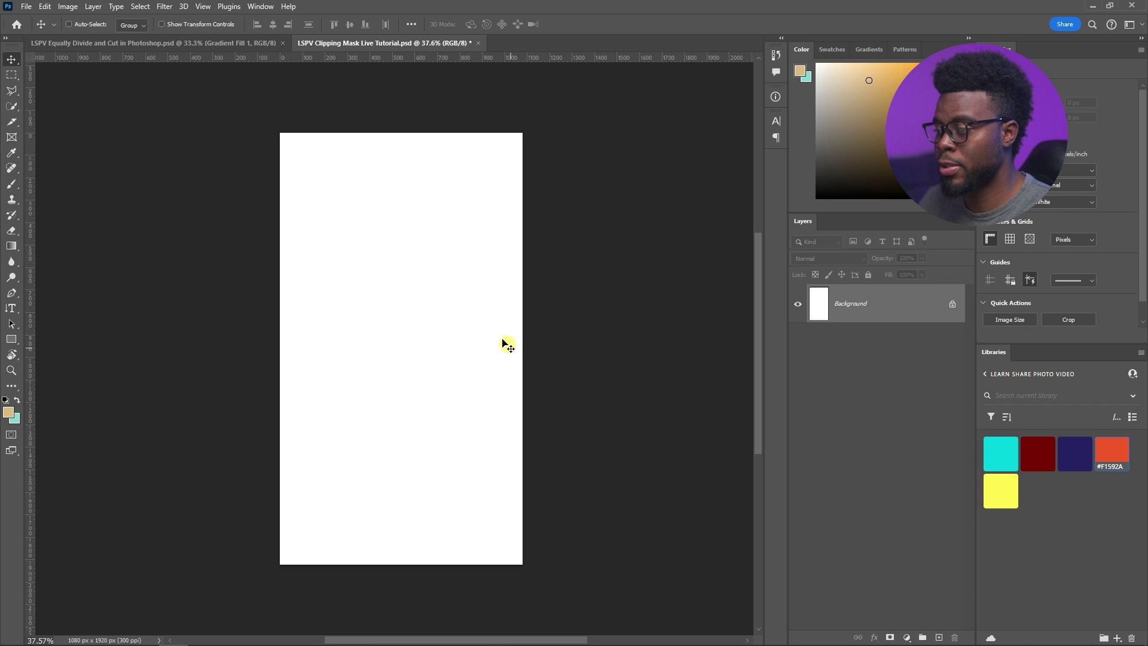
Step: Add the vertical text BEAUTY near the canvas top and centre it vertically
{"action": "key", "text": "t"}
{"action": "left_click", "coordinate": [393, 242]}
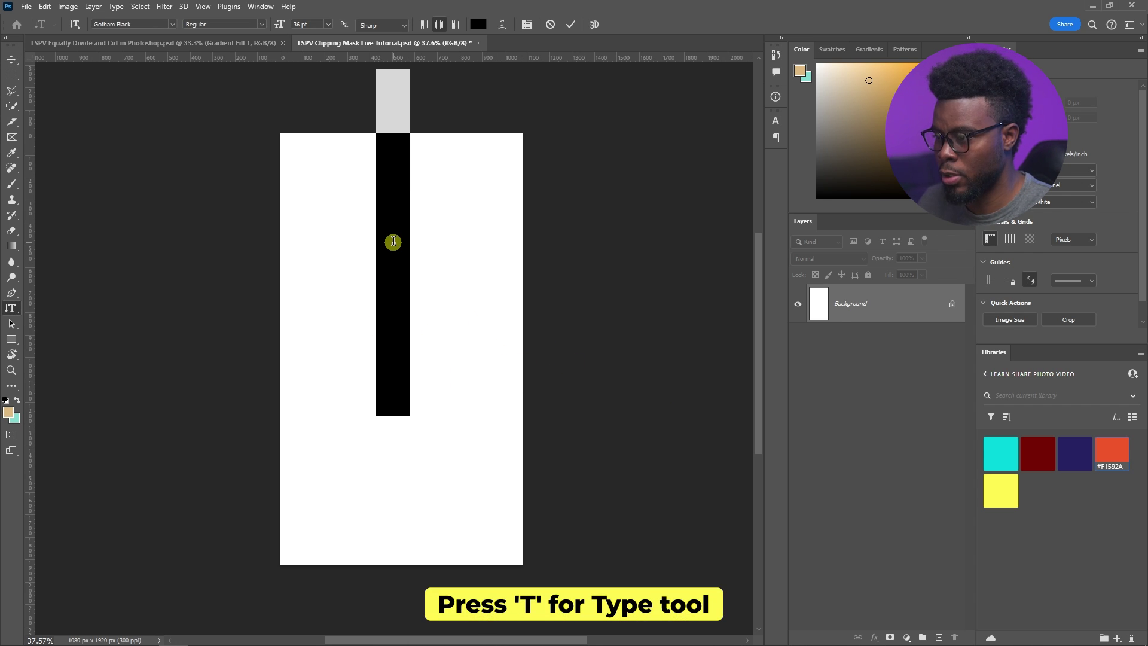
{"action": "type", "text": "BEAUTY"}
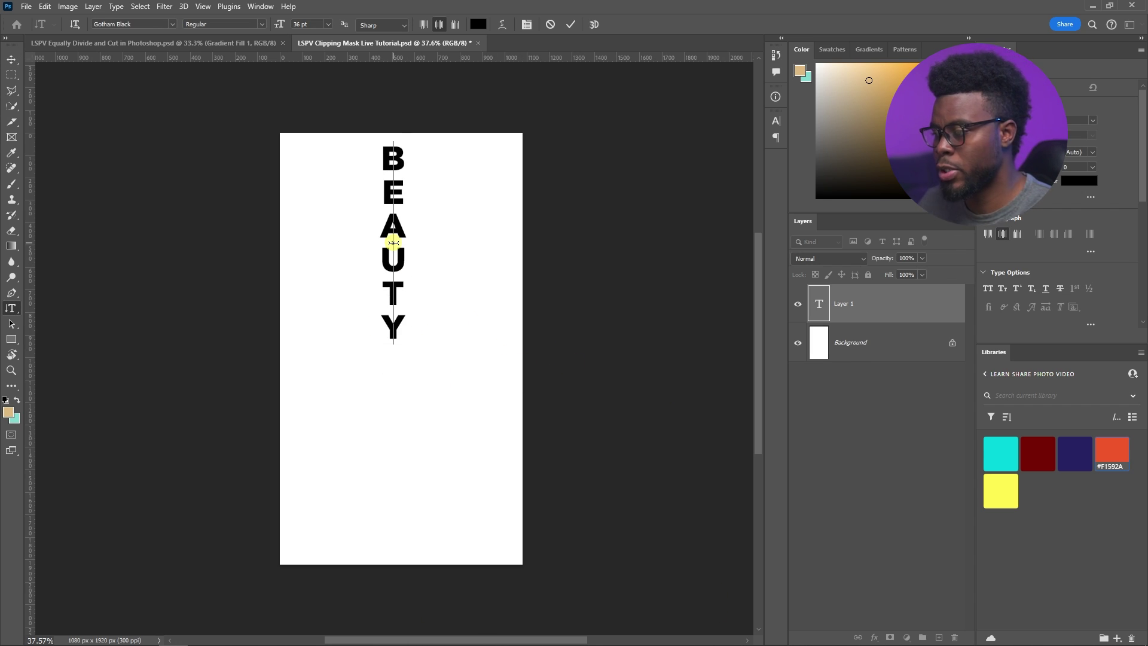
{"action": "key", "text": "Escape"}
{"action": "key", "text": "v"}
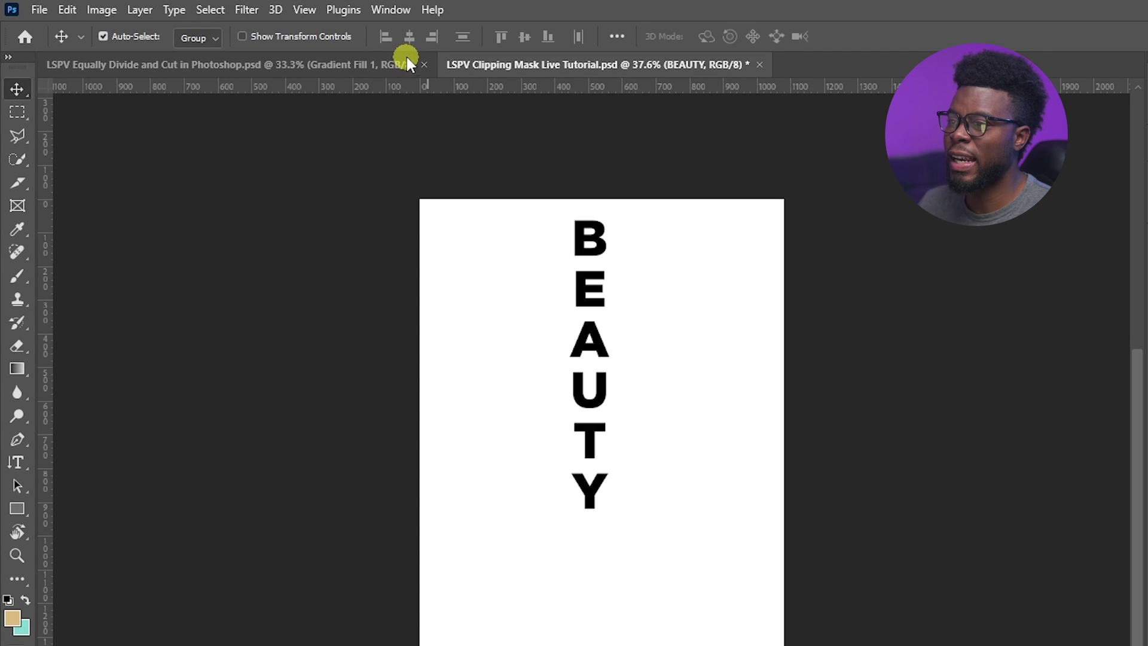
{"action": "left_click", "coordinate": [525, 37]}
{"action": "key", "text": "ctrl+d"}
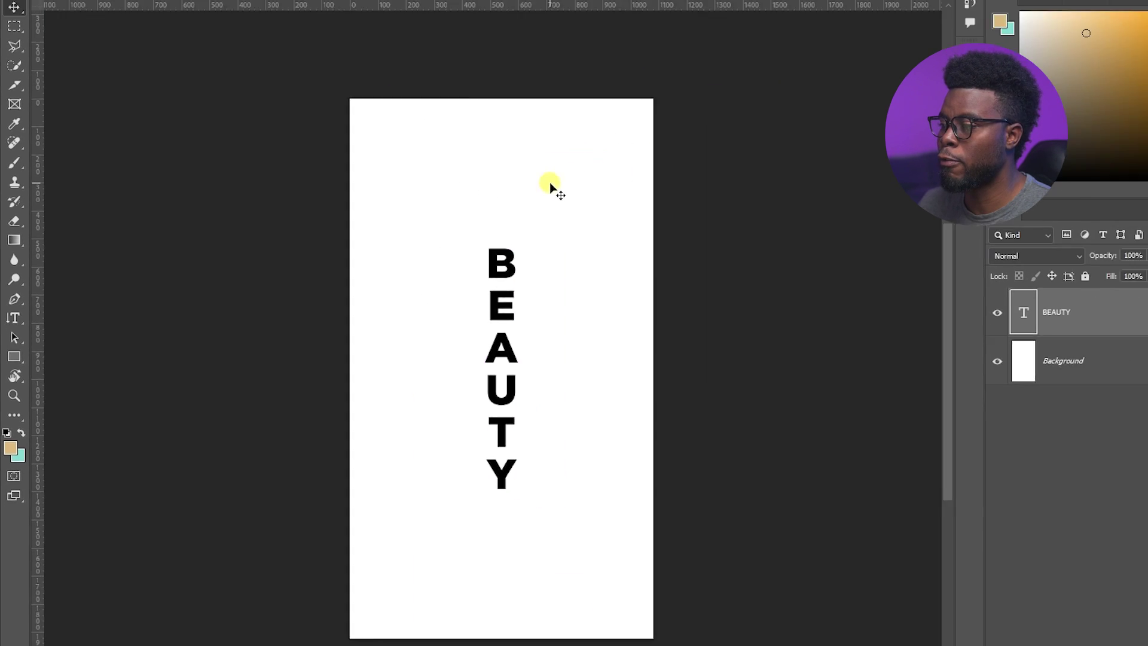
Step: Scale the BEAUTY text proportionally to 200%
{"action": "key", "text": "ctrl+t"}
{"action": "left_click", "coordinate": [334, 37]}
{"action": "key", "text": "shift+Up"}
{"action": "key", "text": "shift+Up"}
{"action": "key", "text": "shift+Up"}
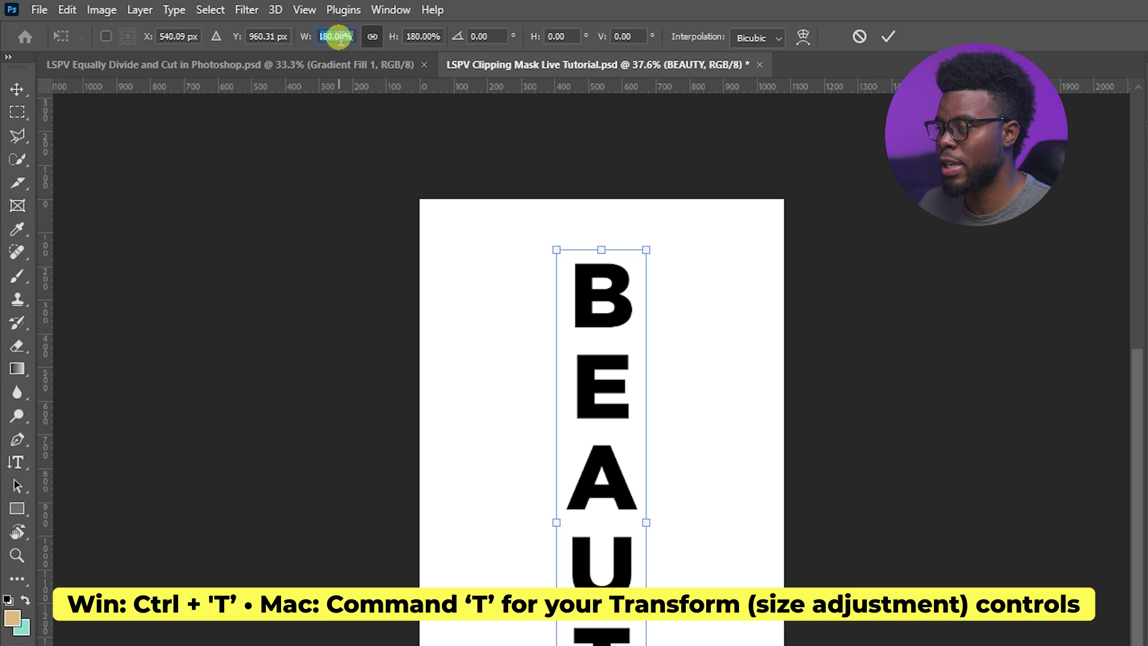
{"action": "key", "text": "shift+Up"}
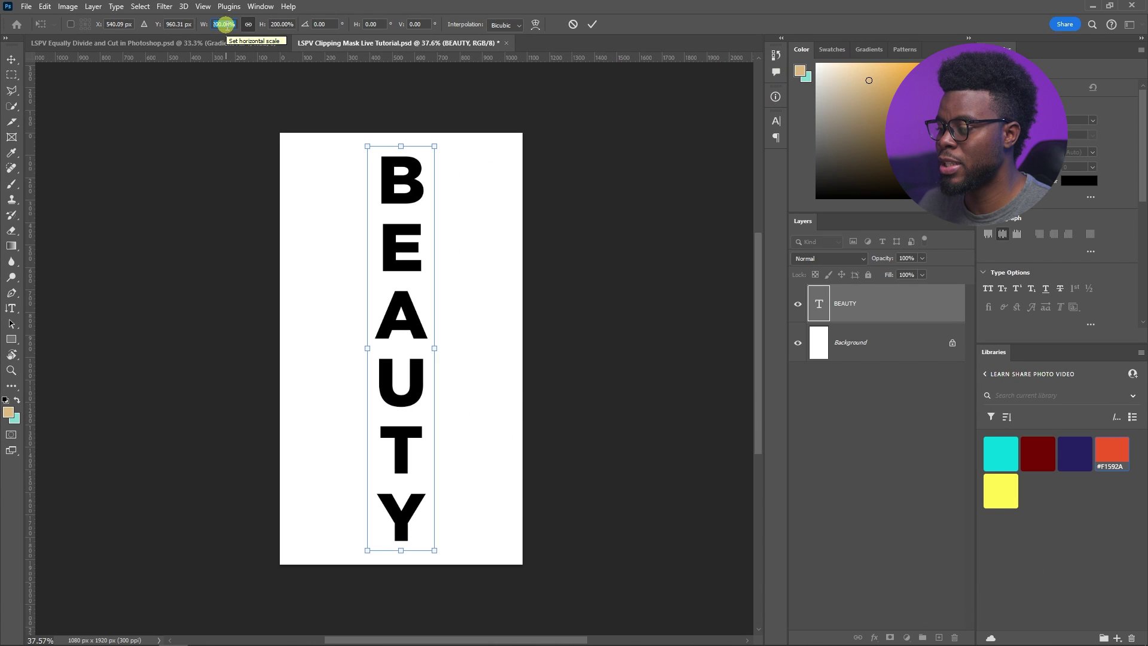
{"action": "key", "text": "Return"}
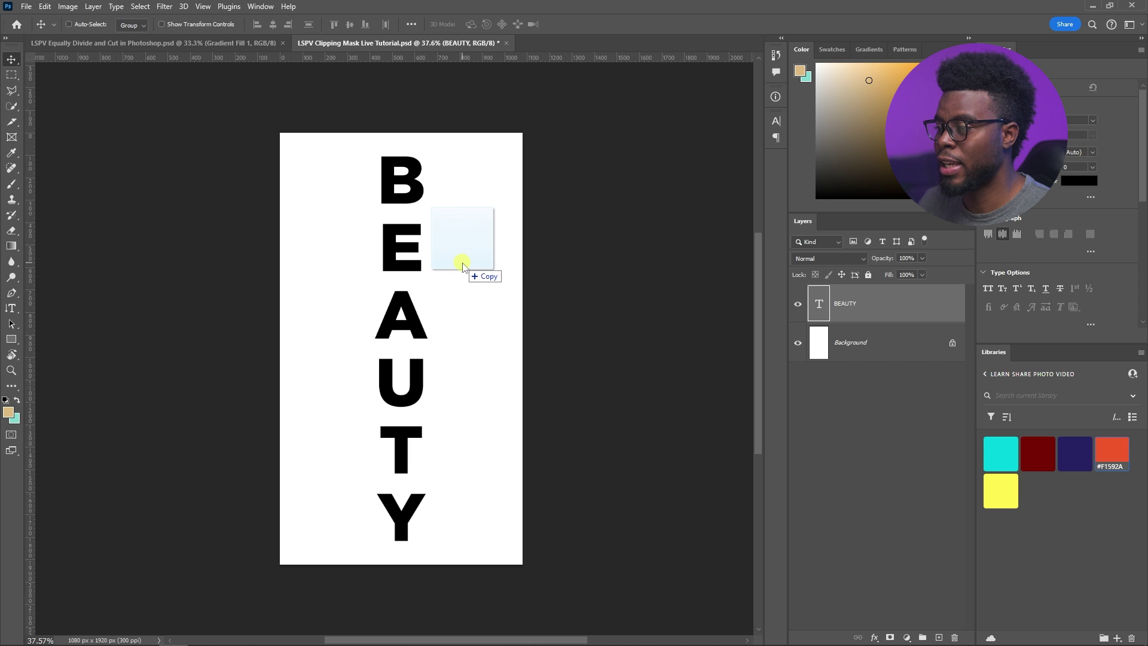
Step: Place the crowned portrait photo in the BEAUTY document, scaled up to fill the canvas
{"action": "left_click_drag", "start_coordinate": [281, 279], "coordinate": [460, 262]}
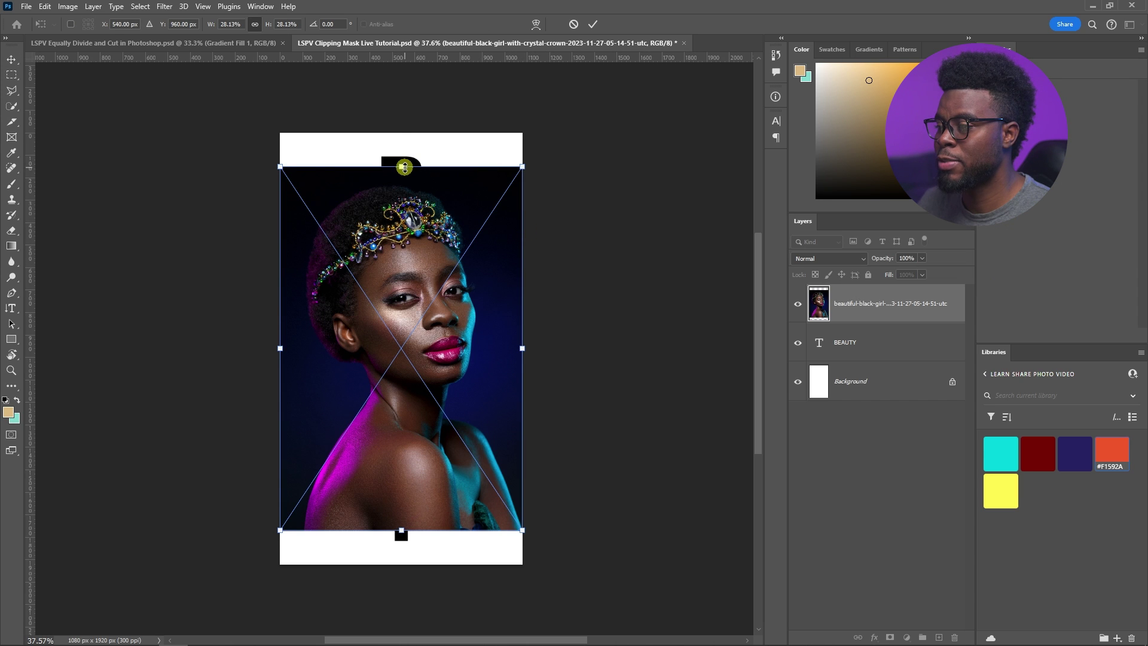
{"action": "left_click_drag", "start_coordinate": [404, 167], "coordinate": [415, 129]}
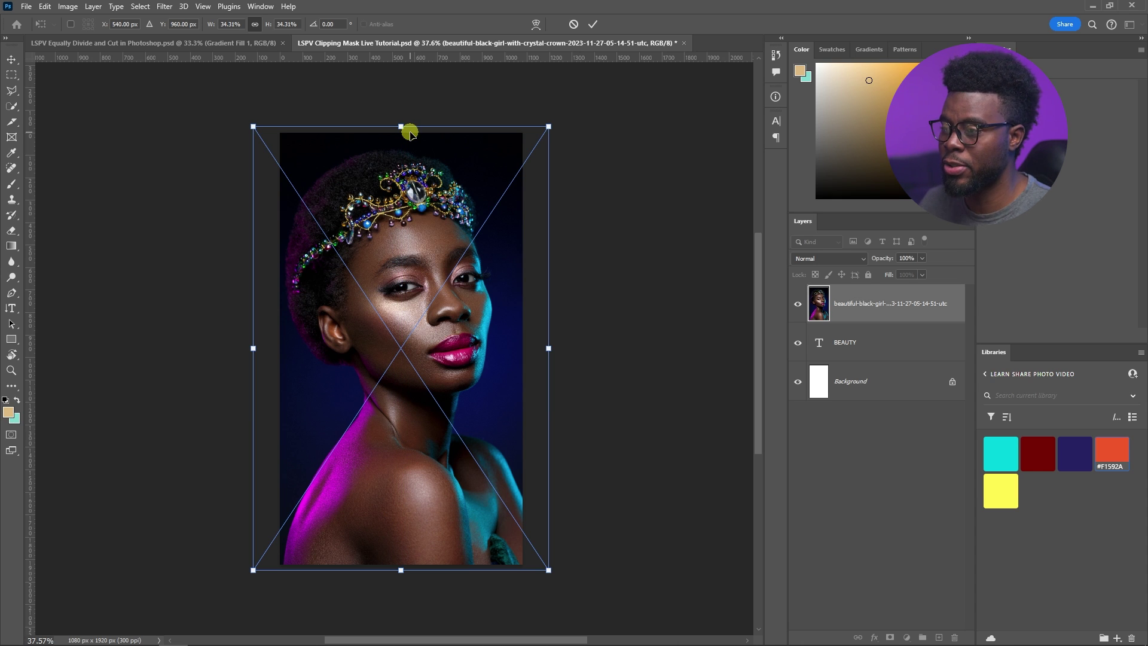
{"action": "key", "text": "Return"}
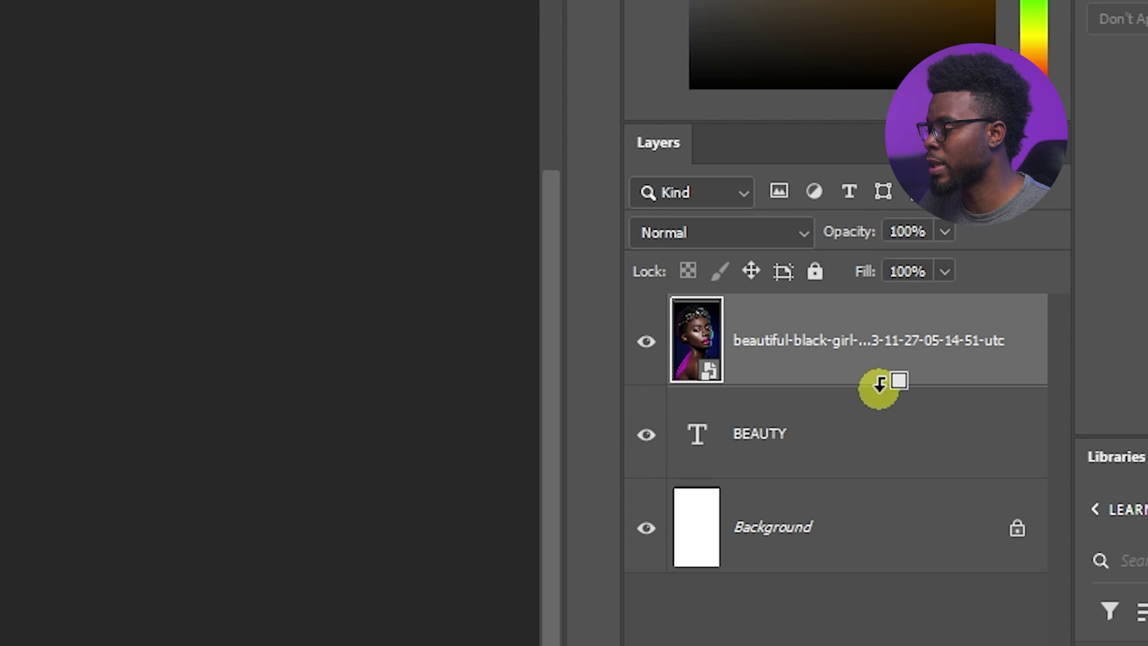
Step: Apply Create Clipping Mask so the photo layer shows only inside BEAUTY
{"action": "left_click", "coordinate": [879, 384], "text": "alt"}
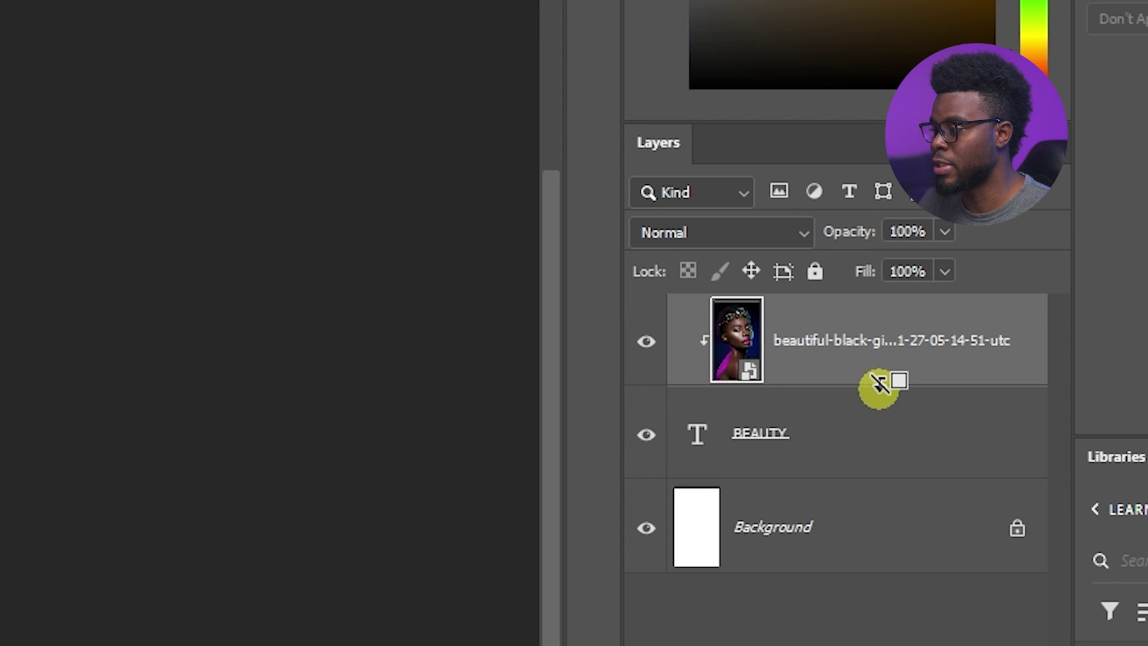
{"action": "left_click", "coordinate": [892, 322], "text": "alt"}
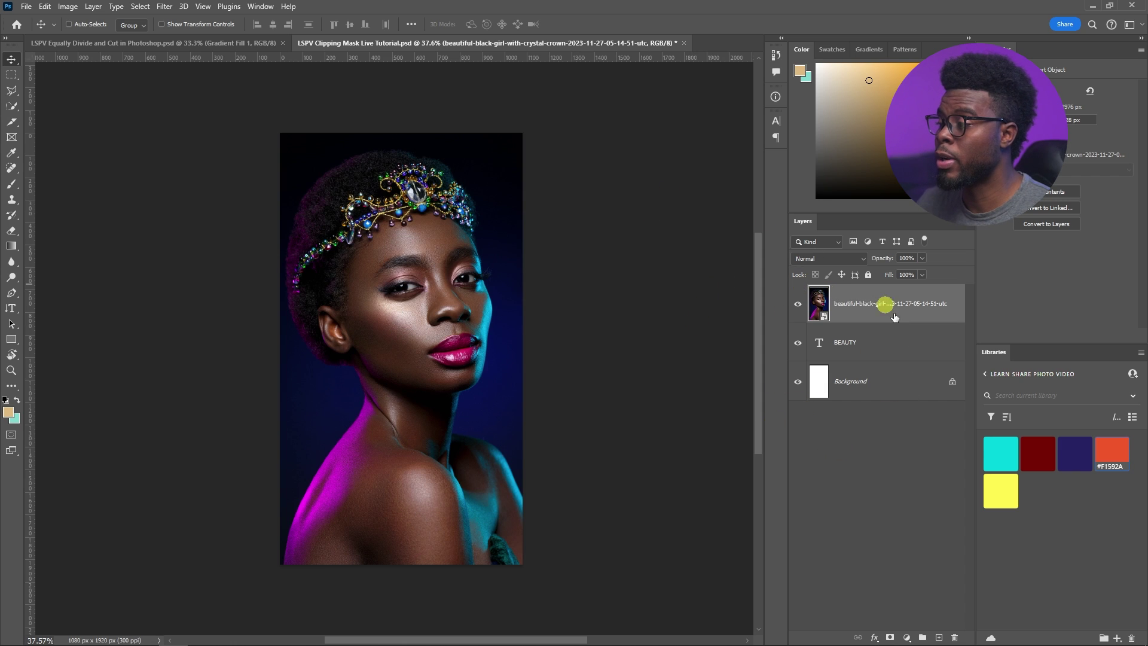
{"action": "right_click", "coordinate": [877, 303]}
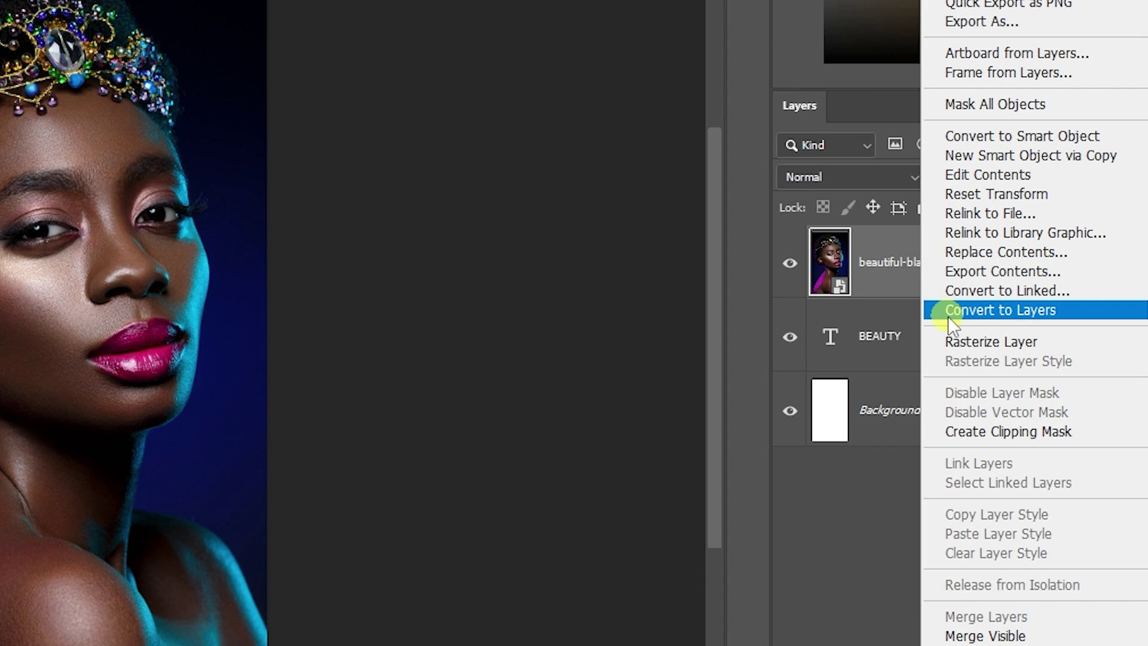
{"action": "left_click", "coordinate": [976, 429]}
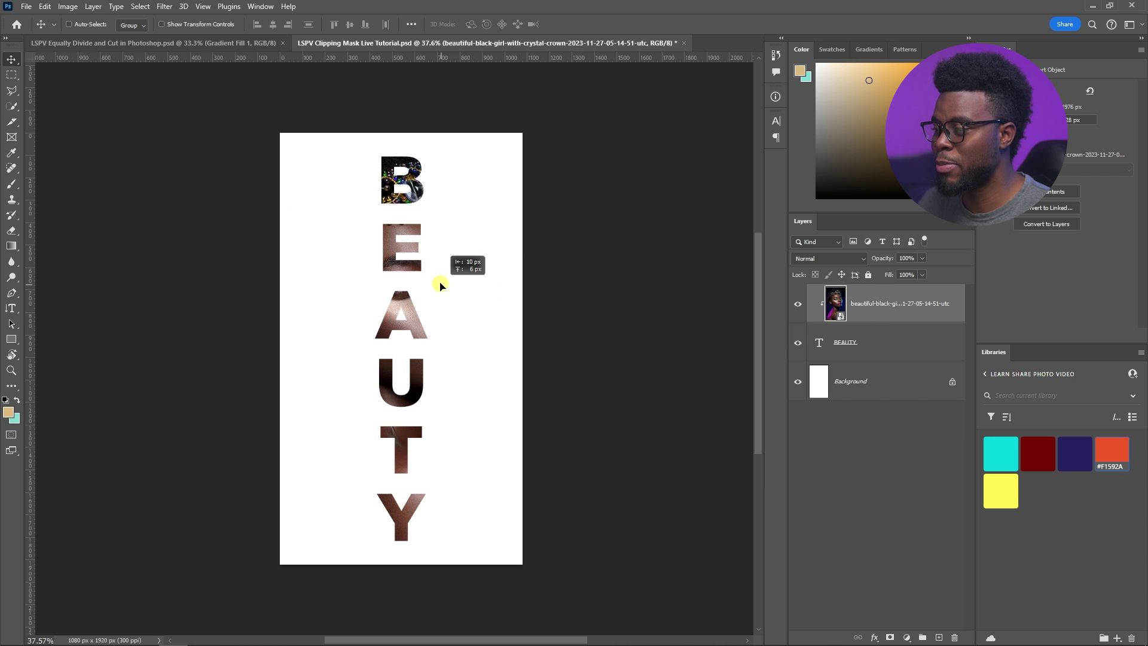
Step: Move the photo so the face and crown show through the letters
{"action": "left_click", "coordinate": [884, 340]}
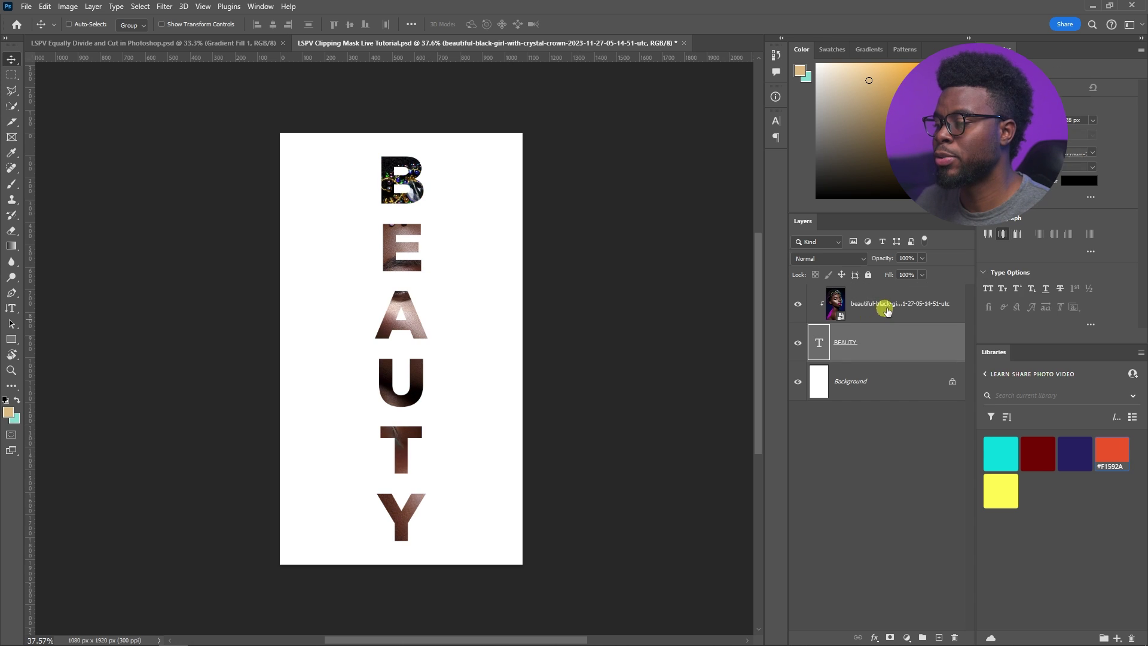
{"action": "left_click", "coordinate": [887, 309]}
{"action": "left_click_drag", "start_coordinate": [431, 299], "coordinate": [339, 207]}
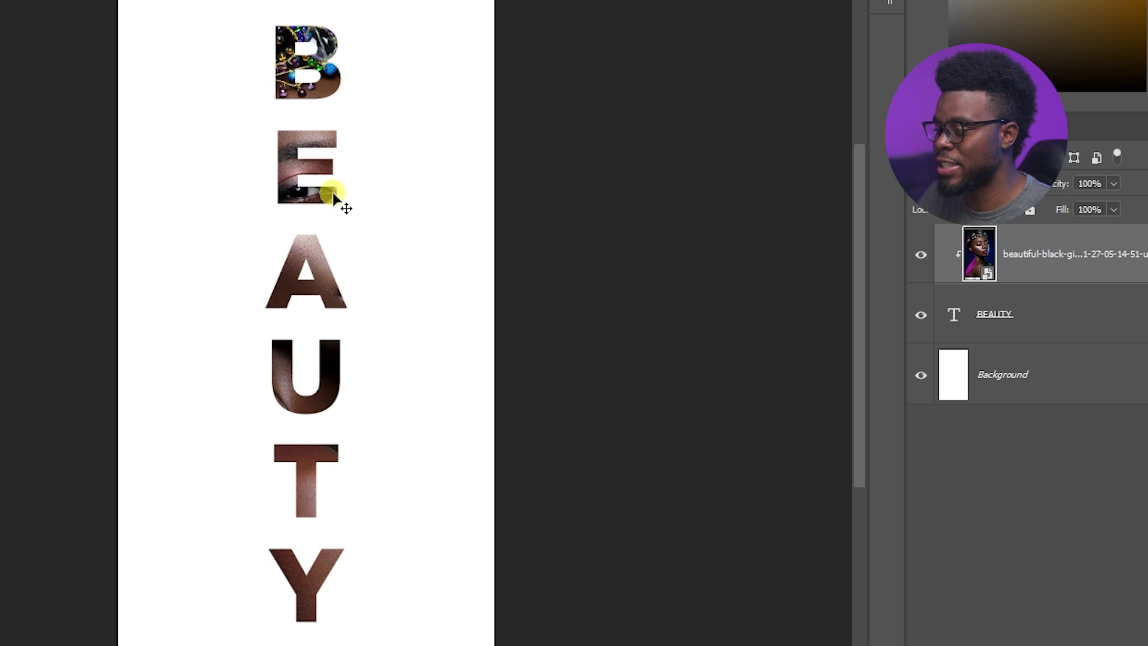
Step: Set BEAUTY's tracking to -200 and enlarge the text to 120%
{"action": "left_click", "coordinate": [882, 350]}
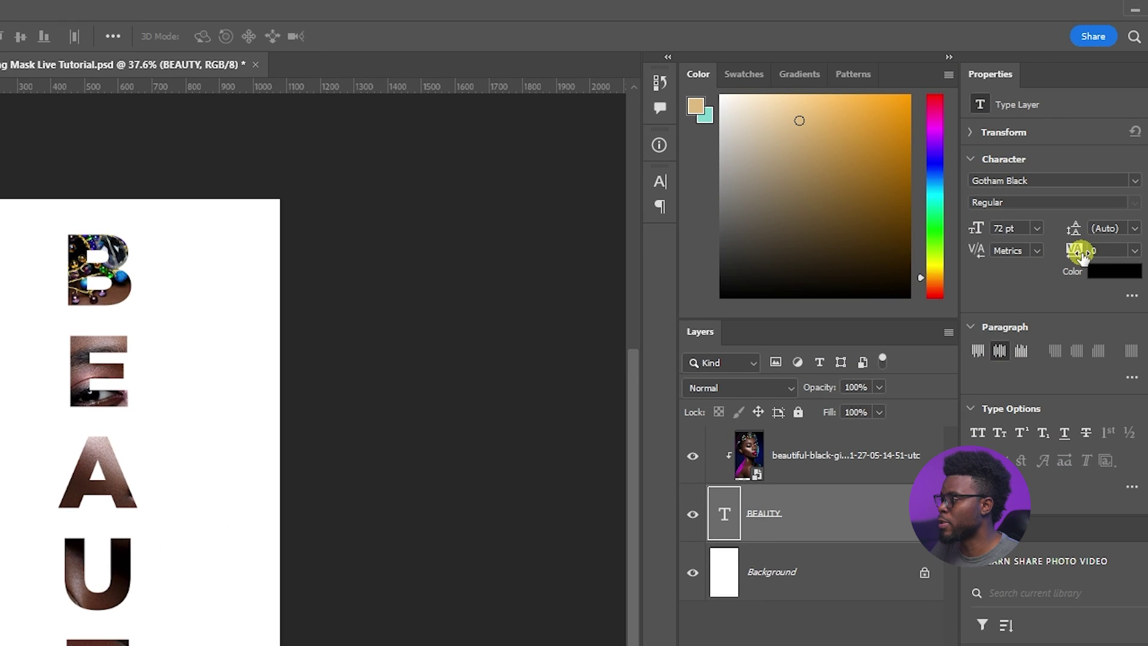
{"action": "left_click_drag", "start_coordinate": [1074, 252], "coordinate": [1072, 251]}
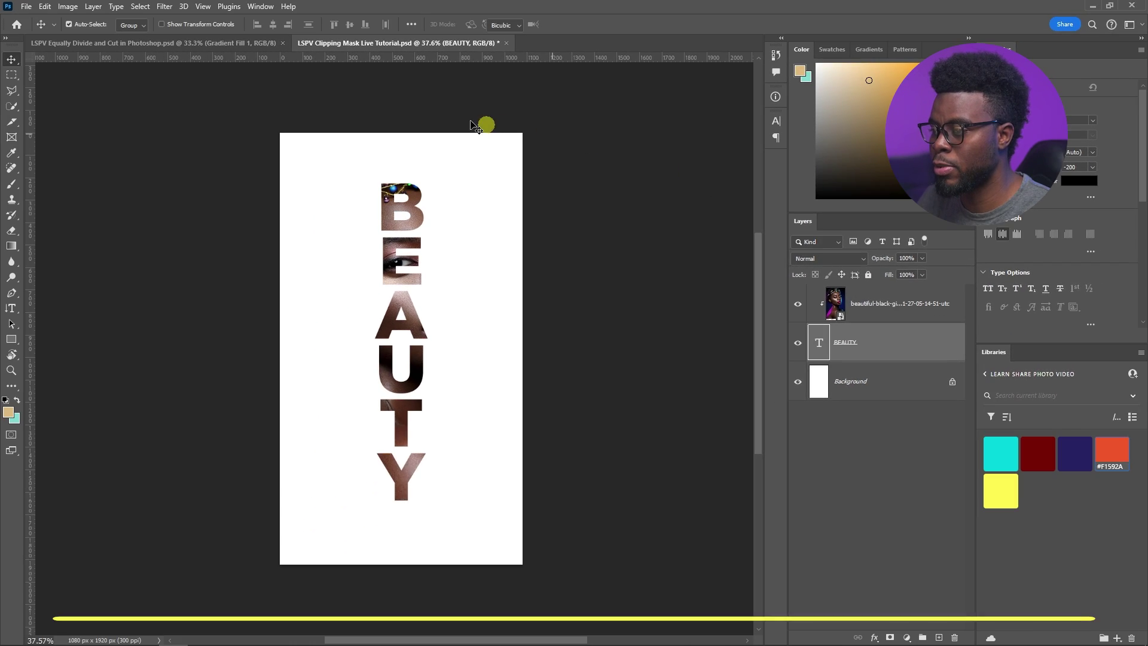
{"action": "key", "text": "ctrl+t"}
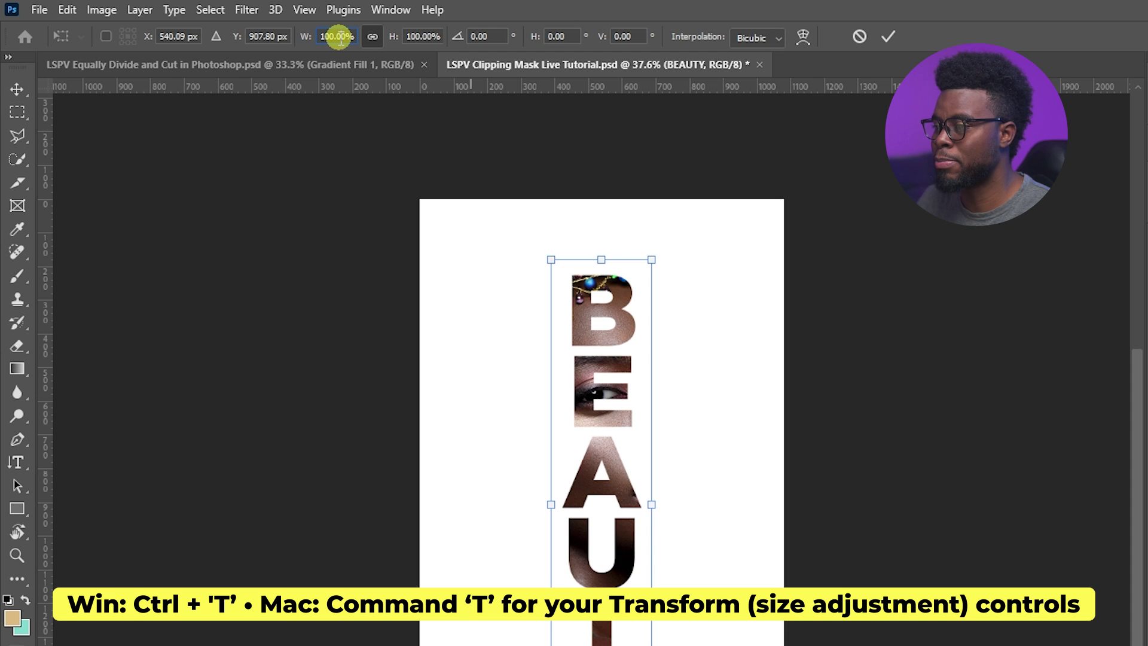
{"action": "scroll", "coordinate": [337, 36], "scroll_direction": "up", "scroll_amount": 10}
{"action": "scroll", "coordinate": [335, 35], "scroll_direction": "up", "scroll_amount": 10}
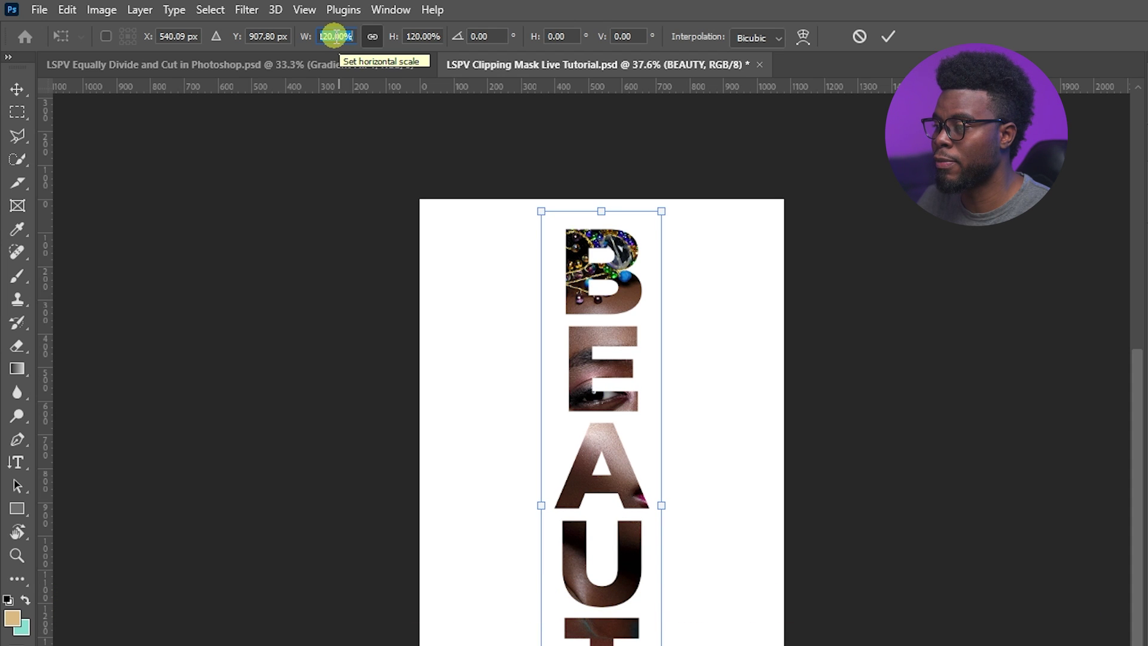
{"action": "key", "text": "Return"}
Step: Nudge the clipped portrait photo slightly up and left within the letters
{"action": "left_click", "coordinate": [854, 307]}
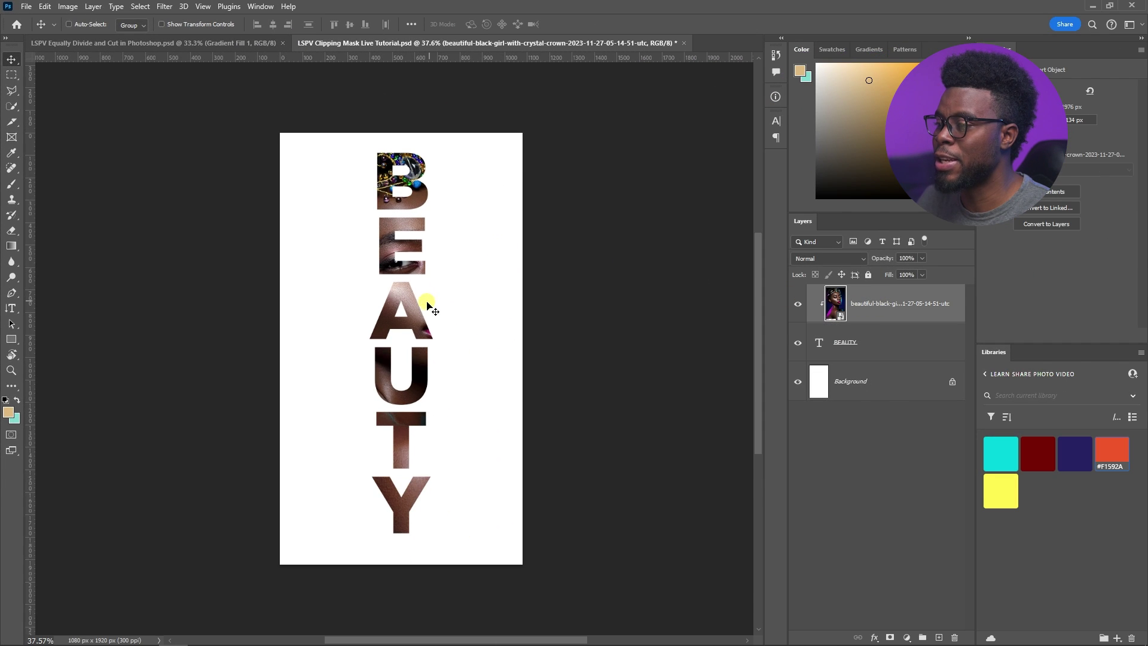
{"action": "left_click_drag", "start_coordinate": [428, 306], "coordinate": [421, 290]}
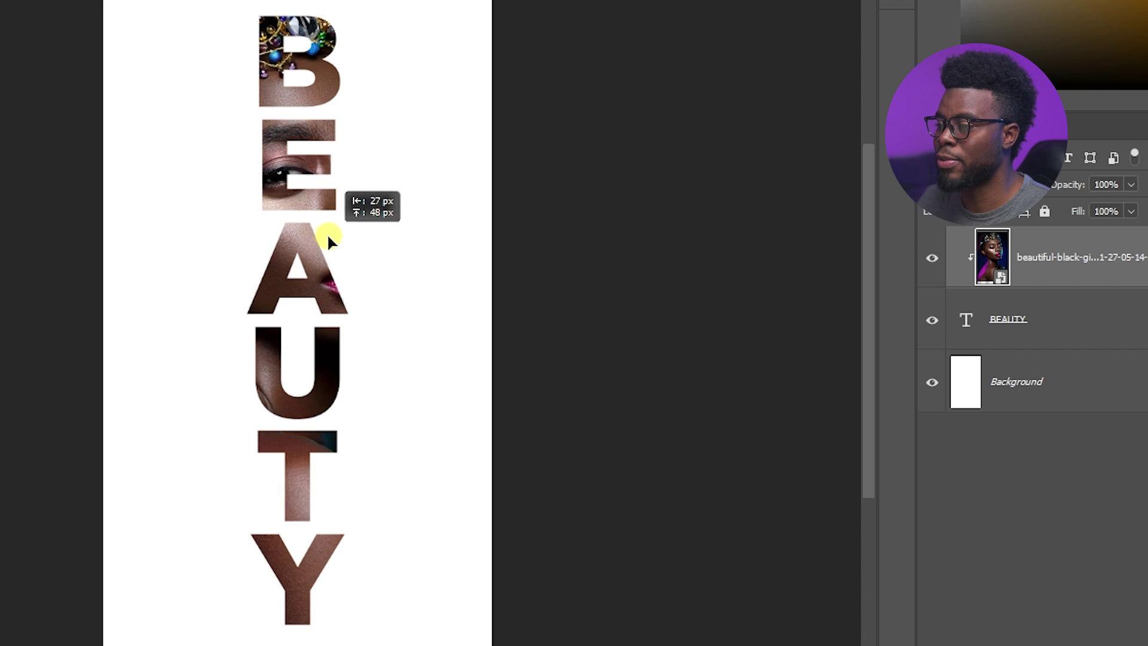
{"action": "left_click_drag", "start_coordinate": [328, 236], "coordinate": [321, 229]}
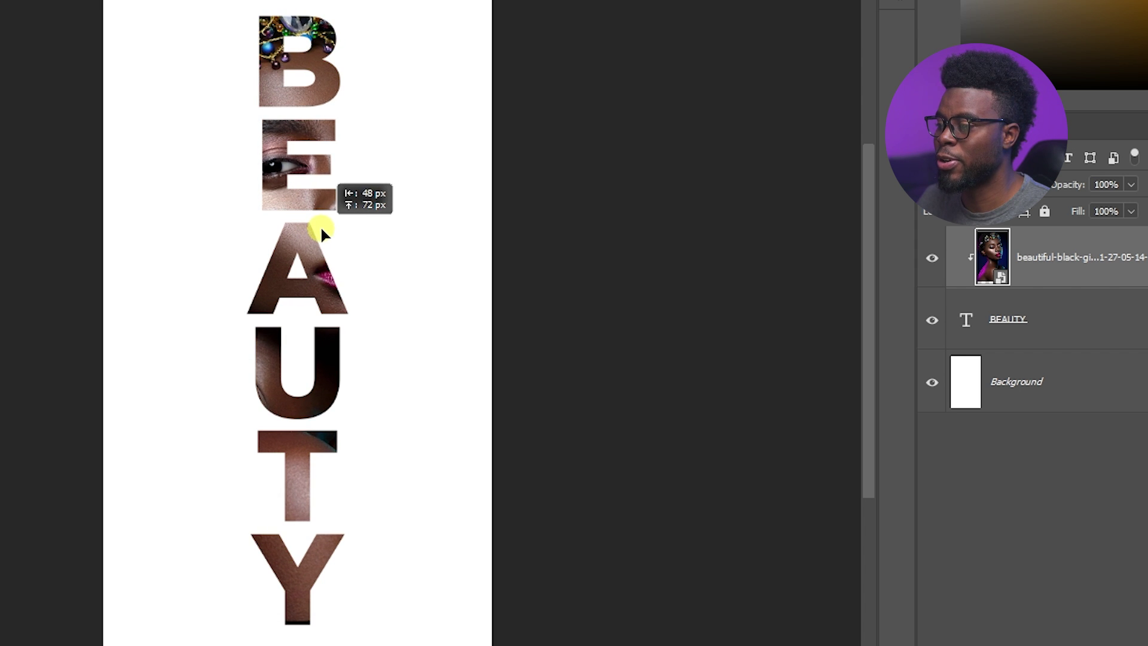